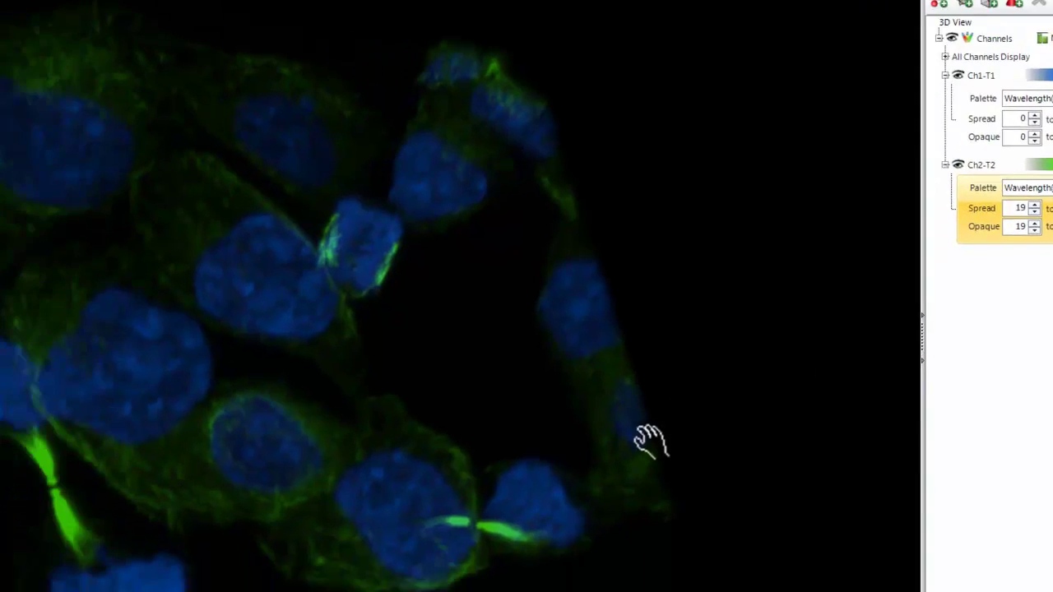
# Step: Inspect the tubulin and DAPI cell volume from several angles and zoom levels, and preview the sub-volume around the dividing cell
pyautogui.moveTo(646, 439); pyautogui.dragTo(707, 364)
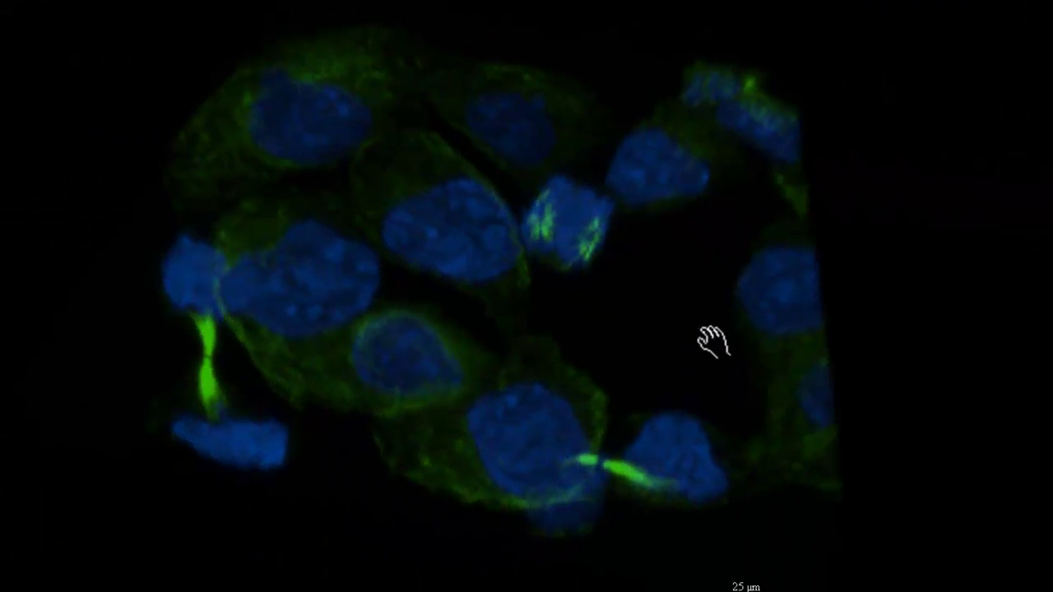
pyautogui.moveTo(679, 327); pyautogui.dragTo(581, 358)
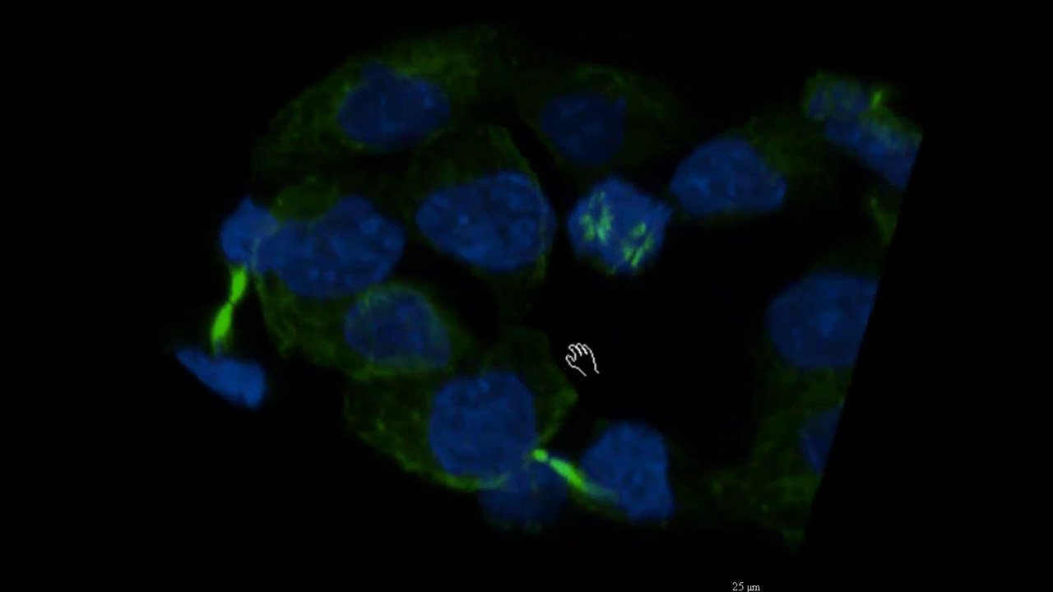
pyautogui.scroll(4, 577, 313)
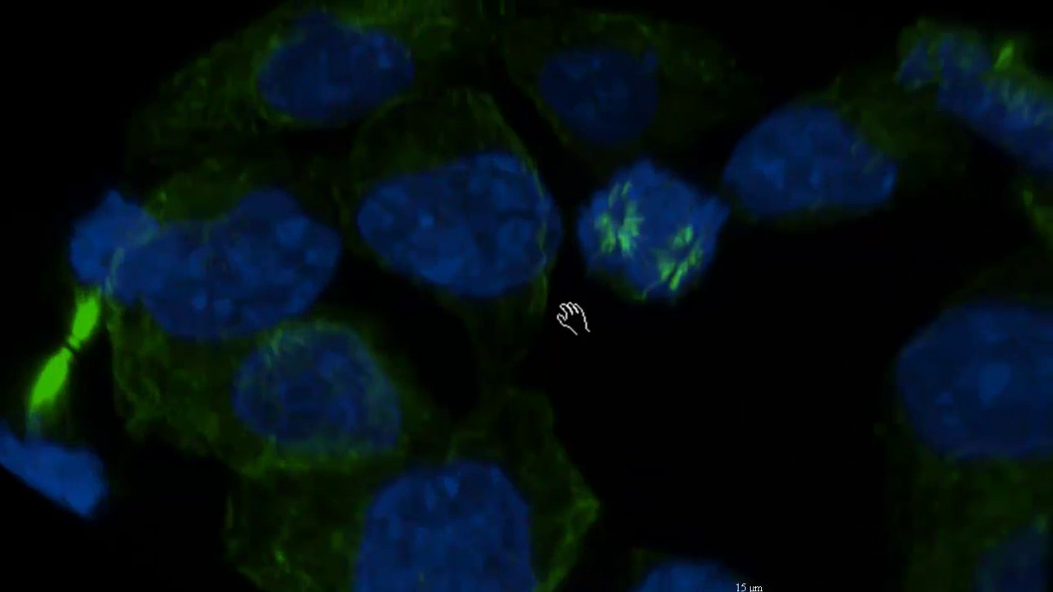
pyautogui.scroll(-5, 485, 385)
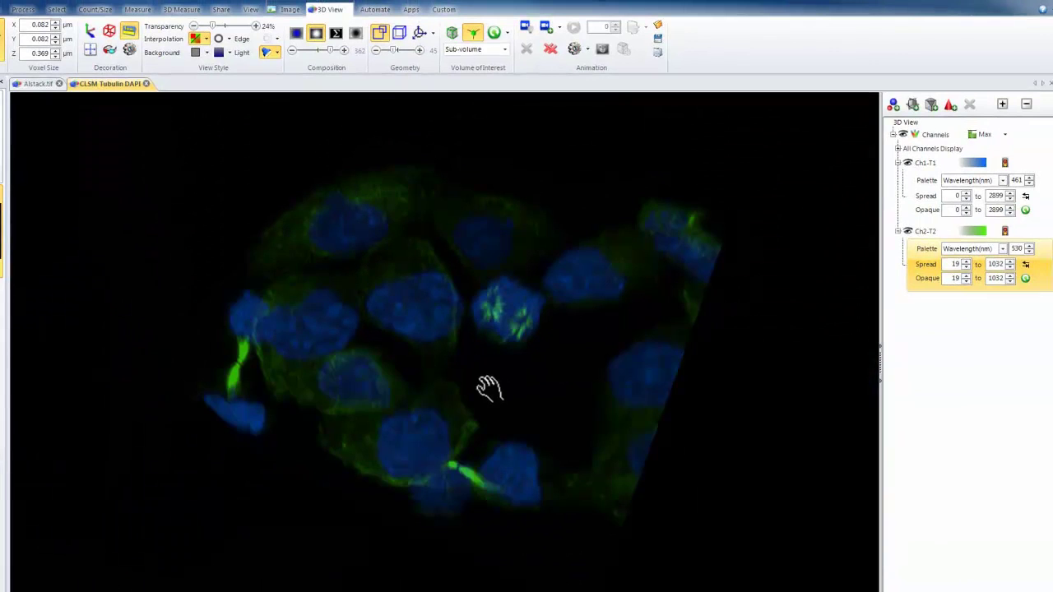
pyautogui.click(453, 34)
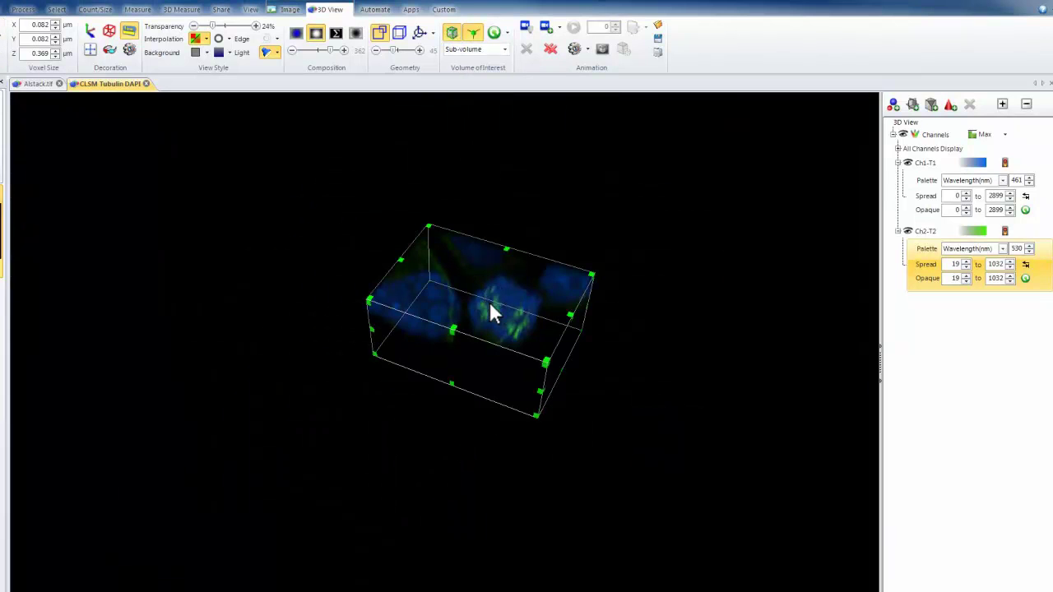
pyautogui.moveTo(491, 308)
pyautogui.mouseDown()
pyautogui.moveTo(458, 311)
pyautogui.moveTo(391, 287)
pyautogui.moveTo(320, 306)
pyautogui.moveTo(283, 342)
pyautogui.moveTo(369, 387)
pyautogui.moveTo(477, 381)
pyautogui.moveTo(566, 331)
pyautogui.moveTo(601, 261)
pyautogui.moveTo(524, 313)
pyautogui.moveTo(488, 305)
pyautogui.mouseUp()
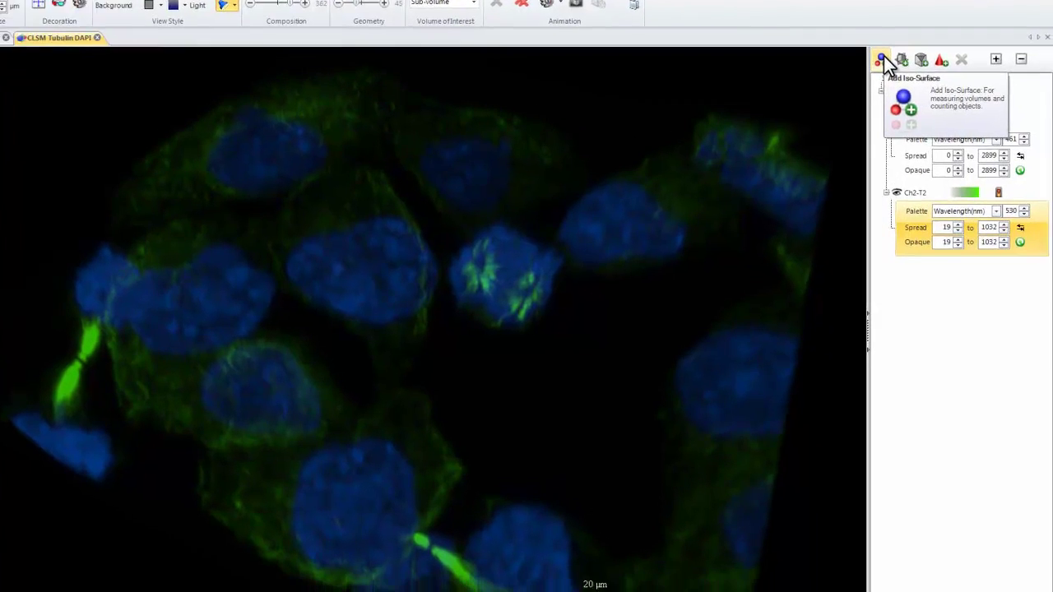
# Step: Add an iso-surface for Ch1-T1 with the LoPass 3x3x3 filter, Auto Bright threshold and Execute Count off, and count its objects
pyautogui.click(895, 102)
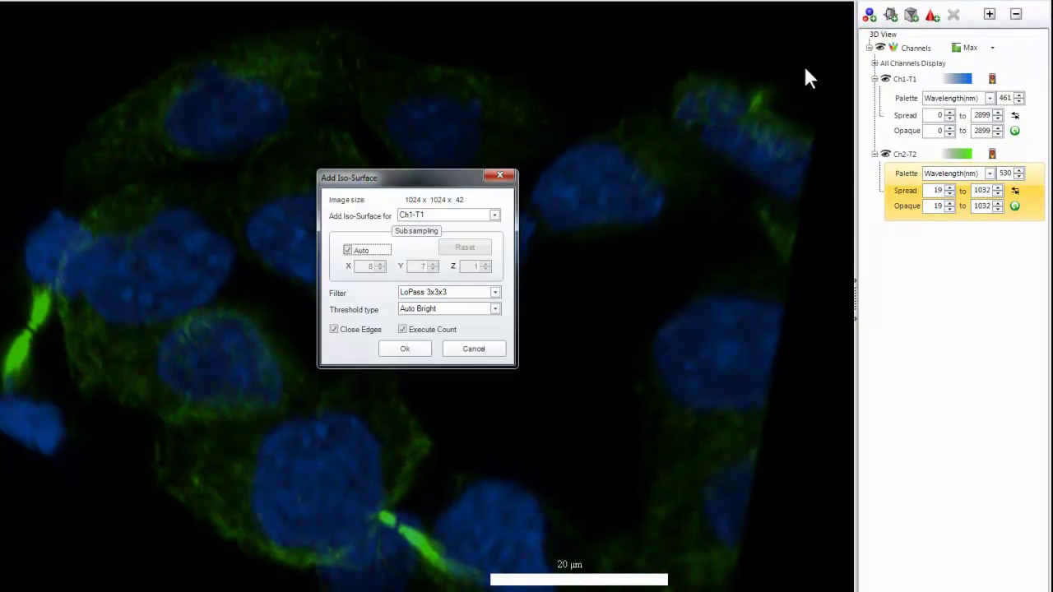
pyautogui.click(494, 215)
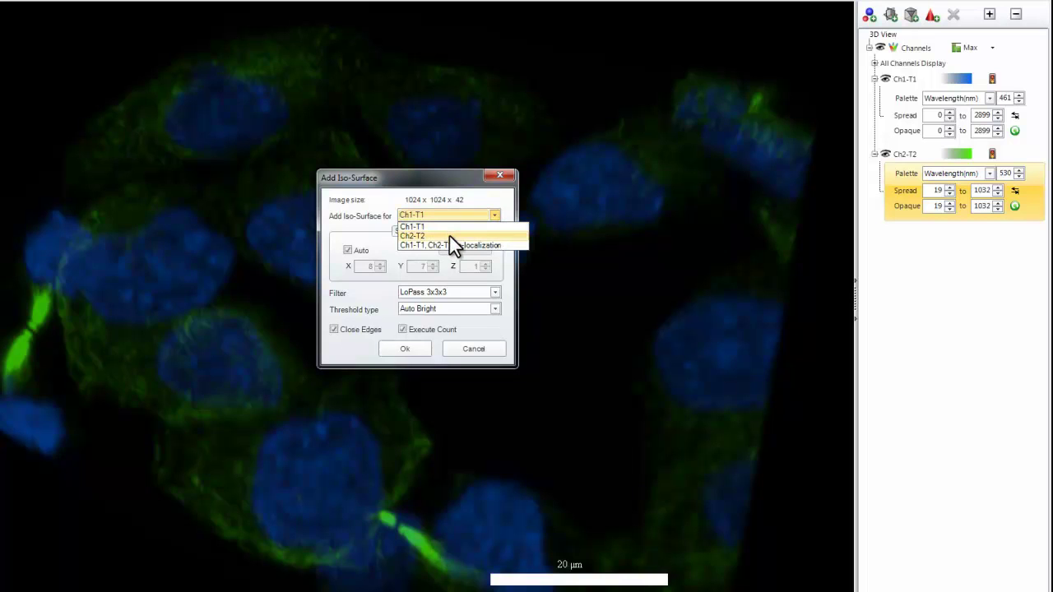
pyautogui.click(484, 328)
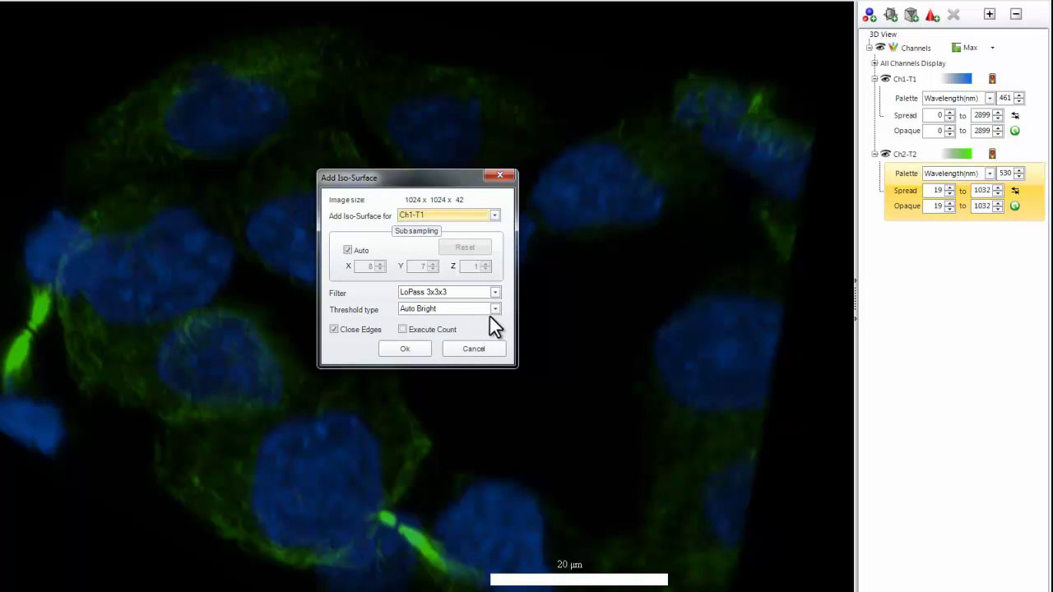
pyautogui.click(405, 349)
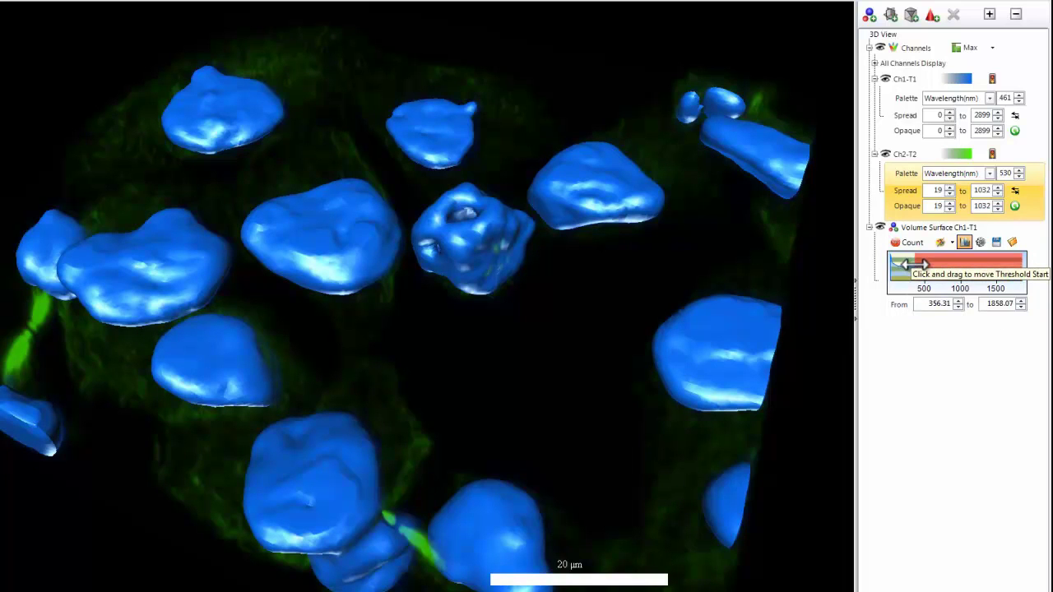
pyautogui.click(903, 241)
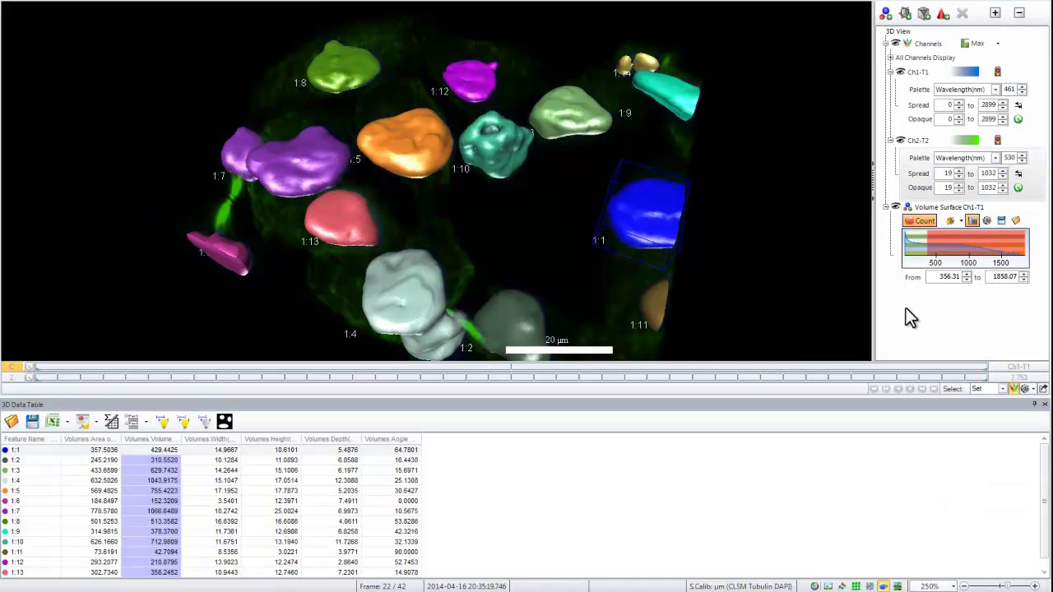
# Step: Locate the measured nuclei 1:4, 1:7, 1:10 and 1:12 in the volume by selecting them in the data table
pyautogui.click(25, 480)
pyautogui.click(39, 509)
pyautogui.click(38, 542)
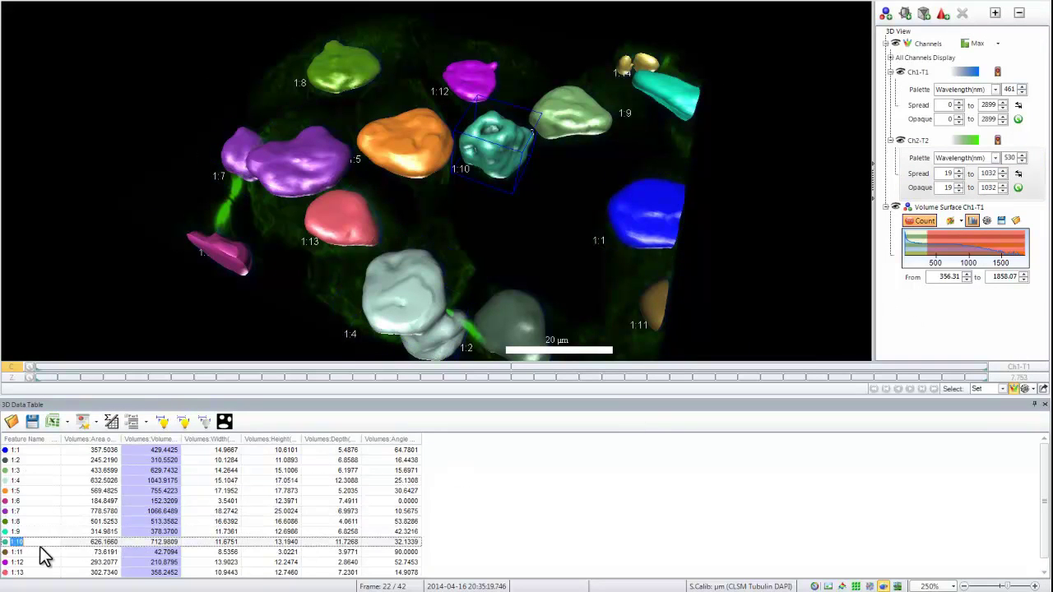
pyautogui.click(43, 563)
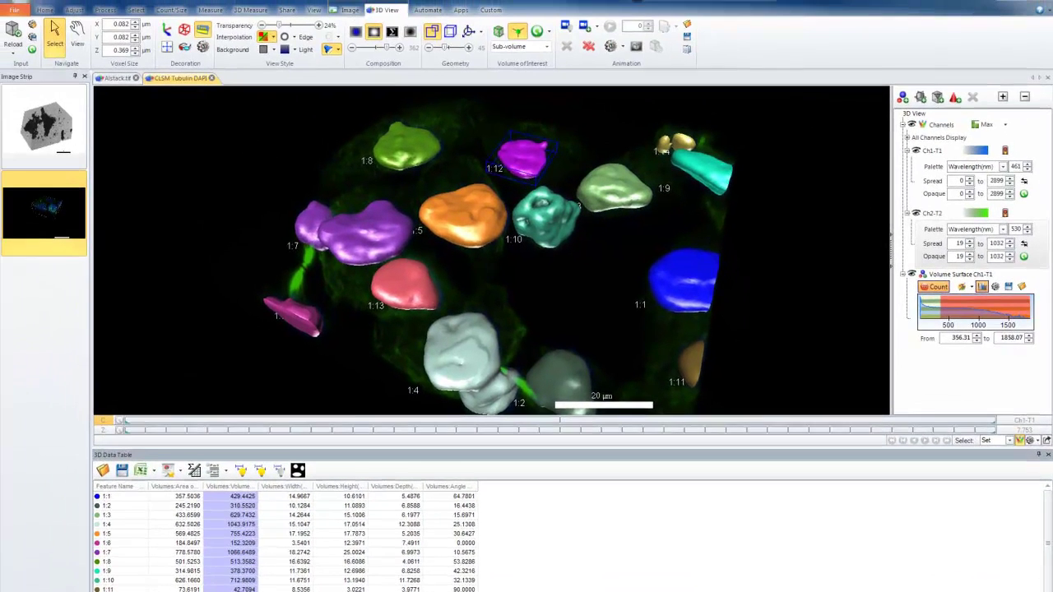
# Step: Review the available and selected 3D volume measurement types
pyautogui.click(250, 12)
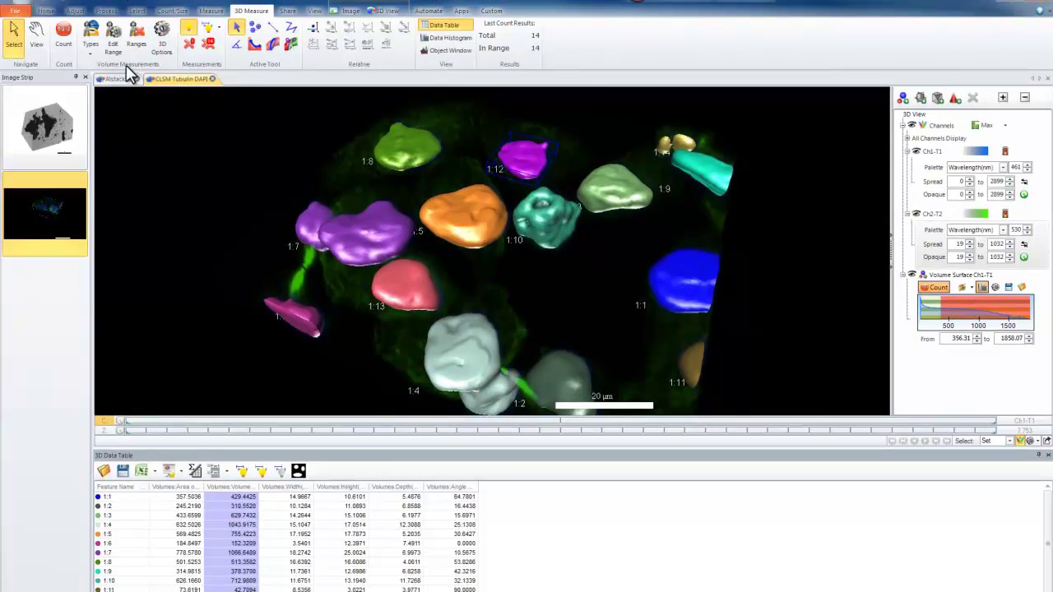
pyautogui.click(92, 54)
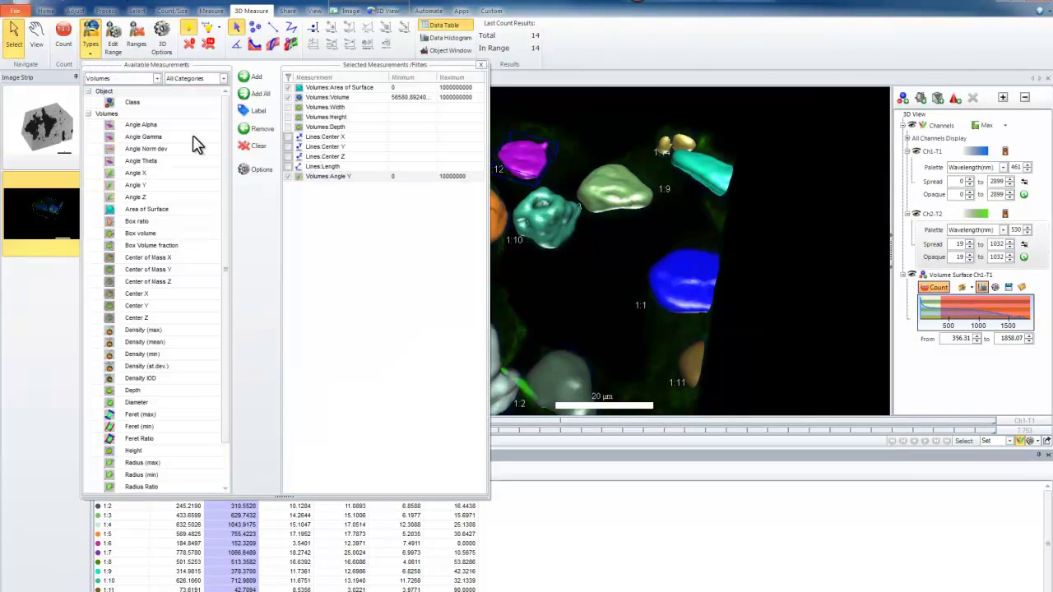
pyautogui.moveTo(227, 162)
pyautogui.mouseDown()
pyautogui.moveTo(223, 215)
pyautogui.moveTo(224, 153)
pyautogui.mouseUp()
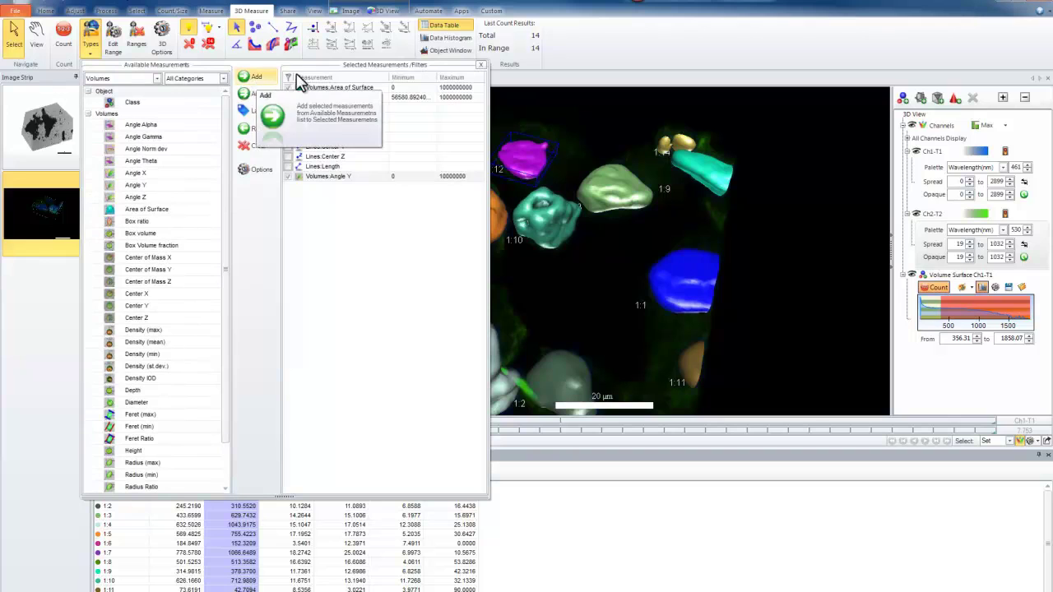
pyautogui.click(484, 65)
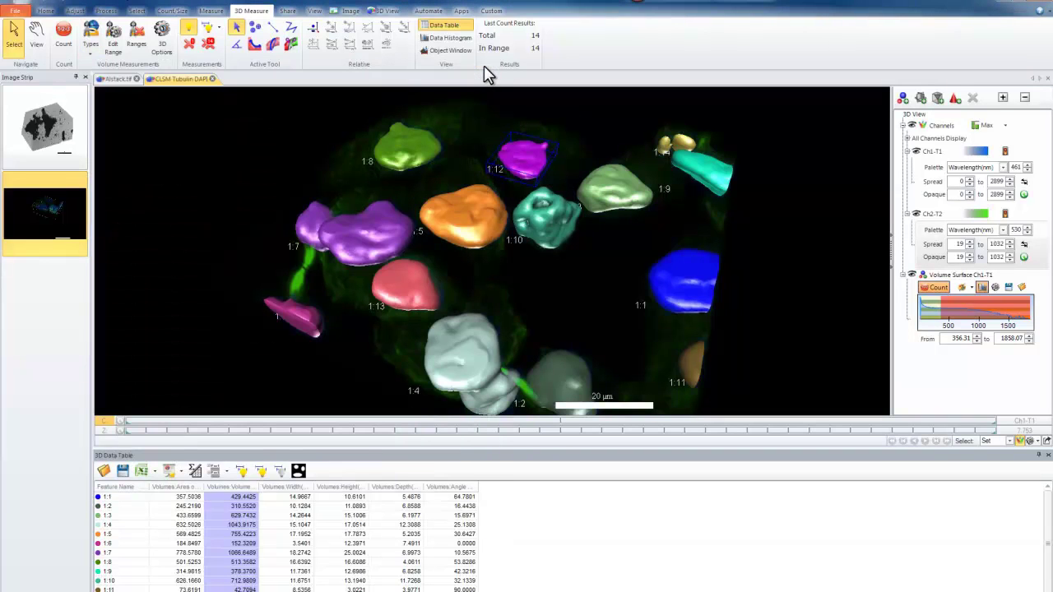
# Step: Sort the 3D measurement results by volume, by width and finally by height in ascending order
pyautogui.click(240, 487)
pyautogui.click(300, 487)
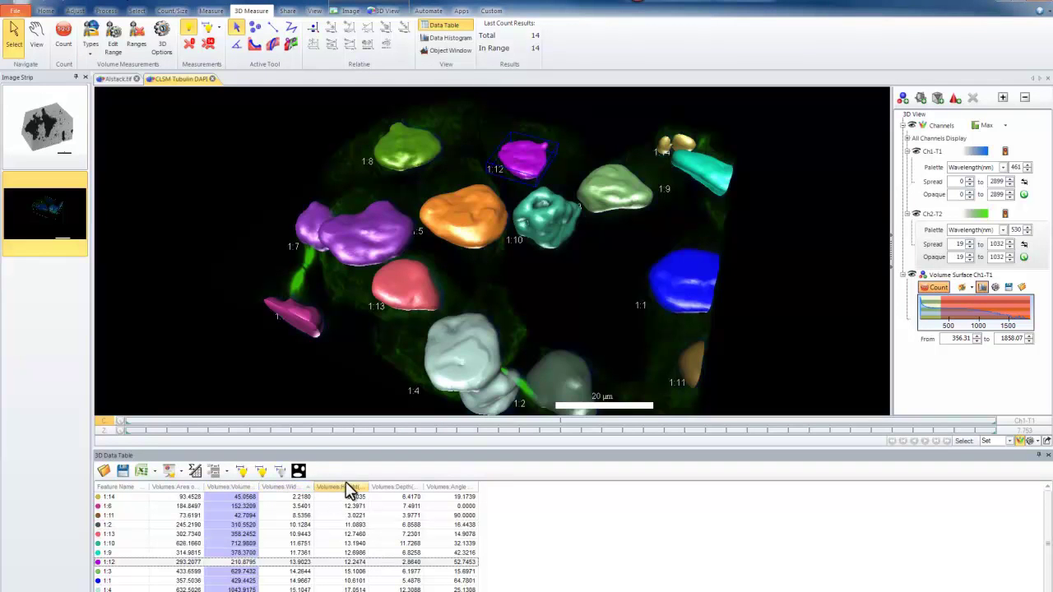
pyautogui.click(349, 488)
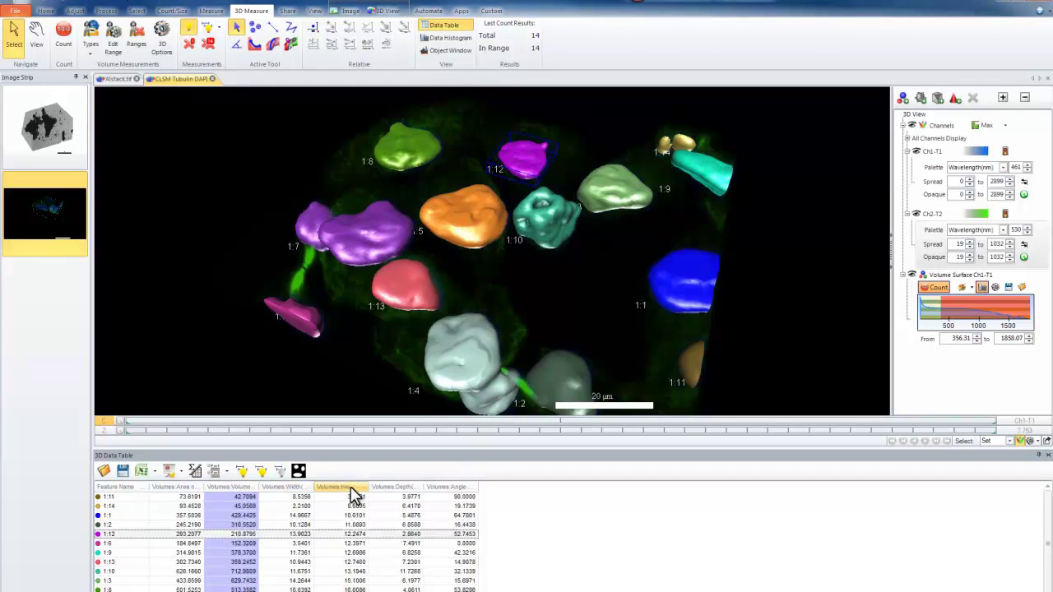
# Step: Trace a measurement line over the surface of the two touching nuclei labelled 1:4, from the upper nucleus to the lower one
pyautogui.middleClick(615, 355)
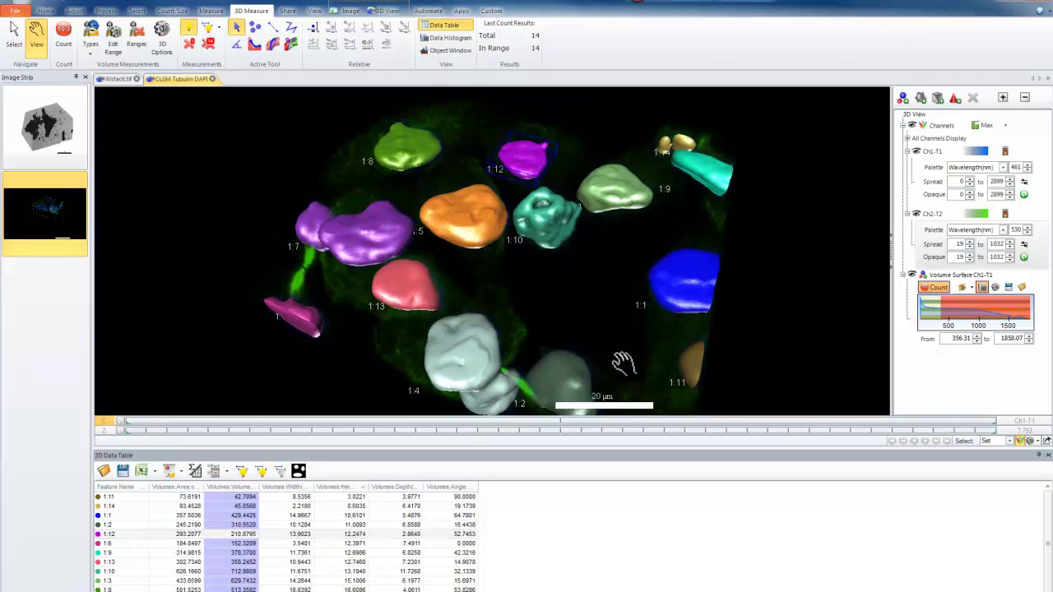
pyautogui.moveTo(617, 364); pyautogui.dragTo(518, 313)
pyautogui.moveTo(411, 231); pyautogui.dragTo(617, 315)
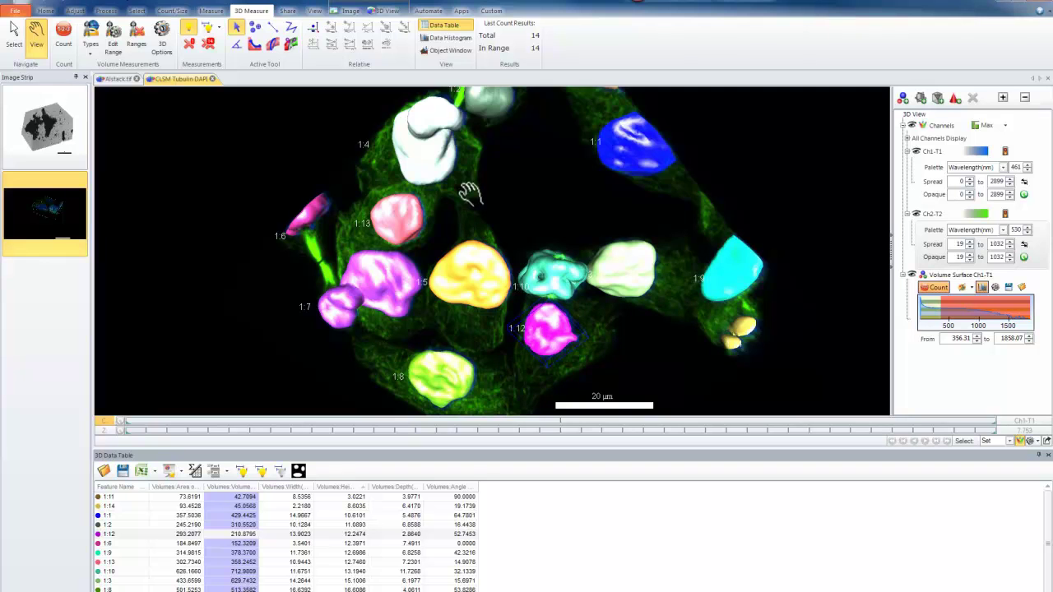
pyautogui.moveTo(451, 177); pyautogui.dragTo(539, 277)
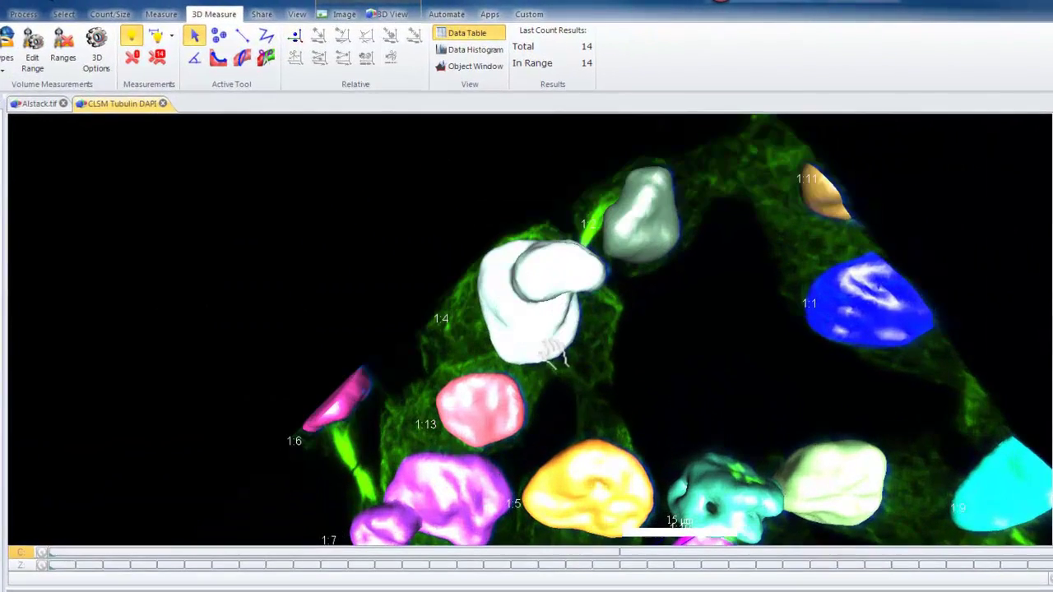
pyautogui.scroll(2, 491, 266)
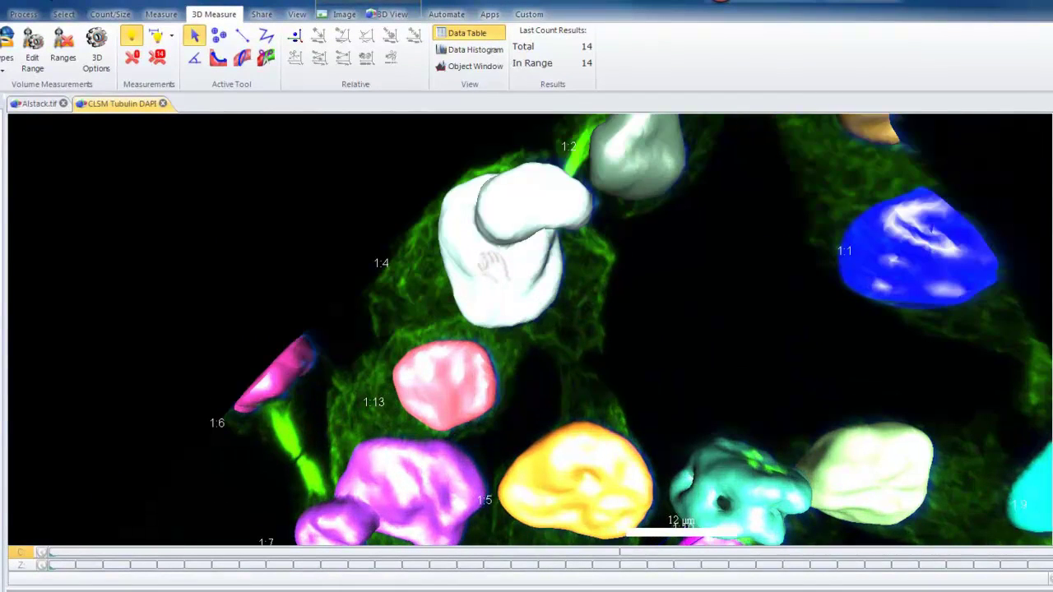
pyautogui.scroll(2, 492, 266)
pyautogui.moveTo(494, 264); pyautogui.dragTo(609, 397)
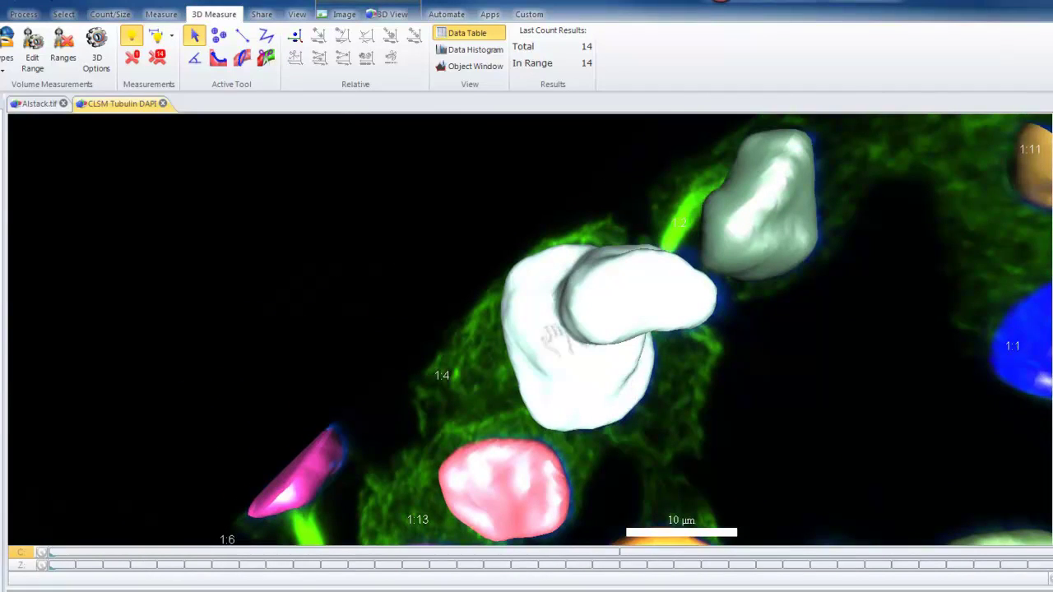
pyautogui.click(219, 59)
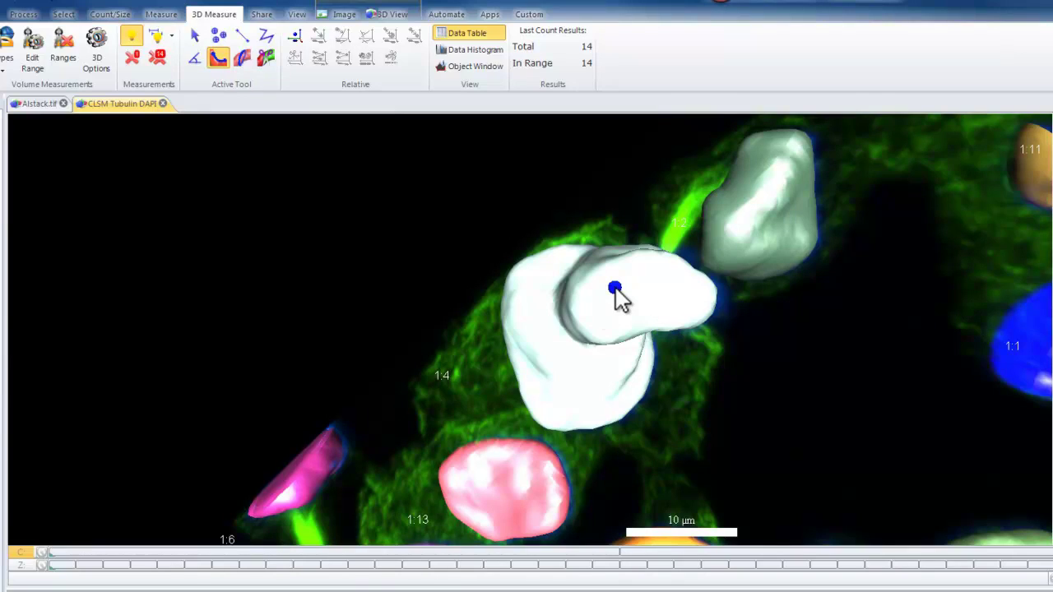
pyautogui.click(560, 414)
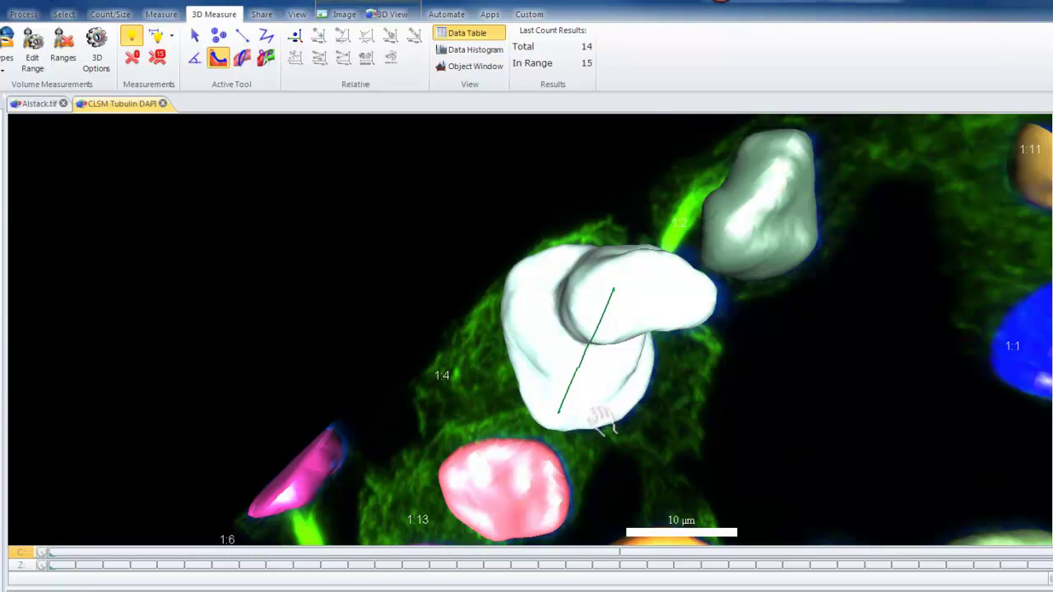
pyautogui.moveTo(597, 423); pyautogui.dragTo(630, 343)
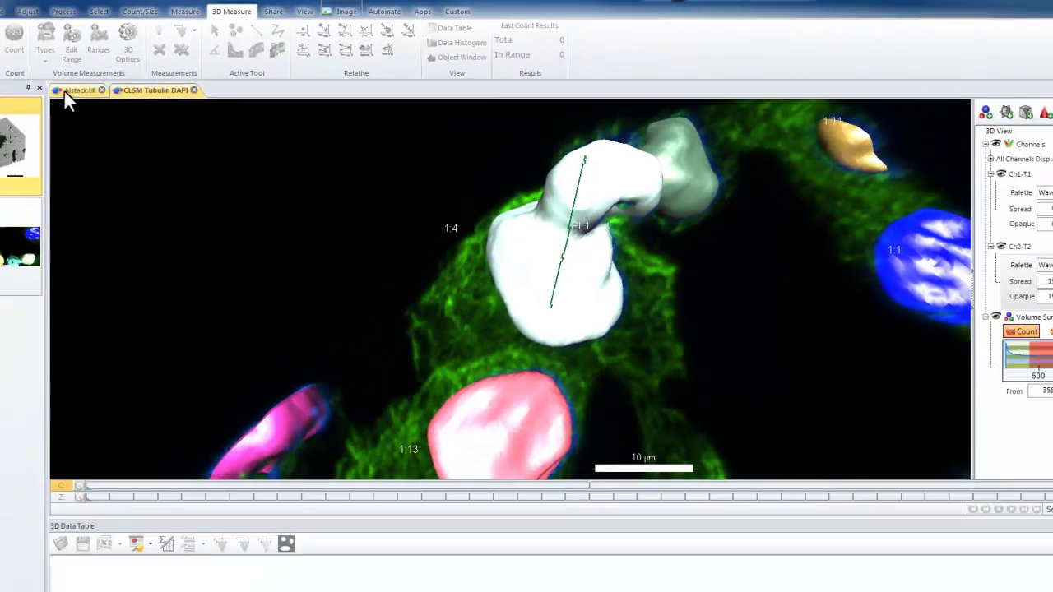
# Step: On the Alstack.tif volume, add an iso-surface for the dark regions with the LoPass 3x3x3 filter and count its objects
pyautogui.click(37, 104)
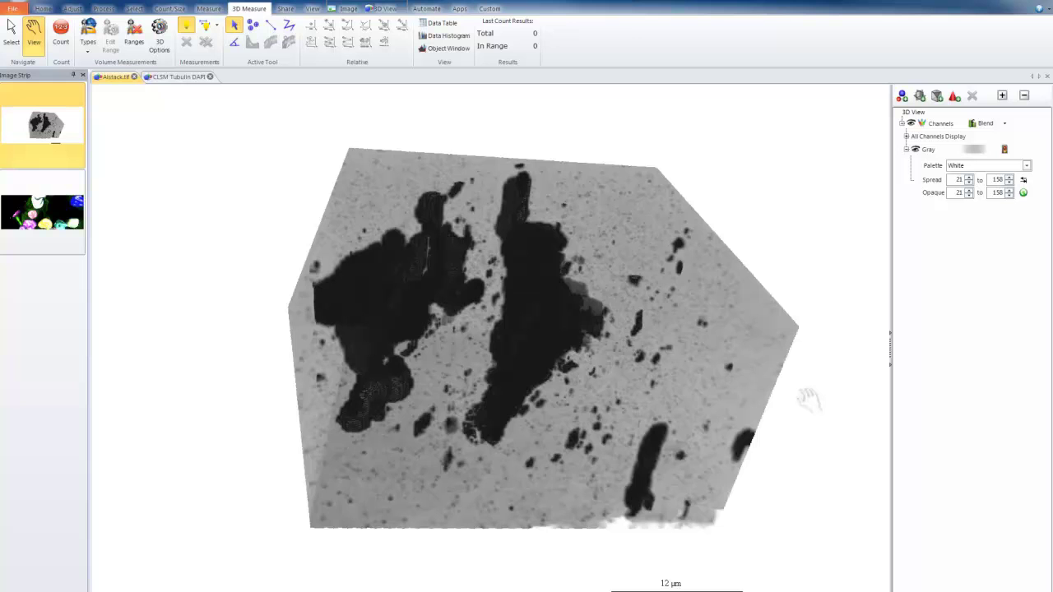
pyautogui.moveTo(469, 398); pyautogui.dragTo(771, 249)
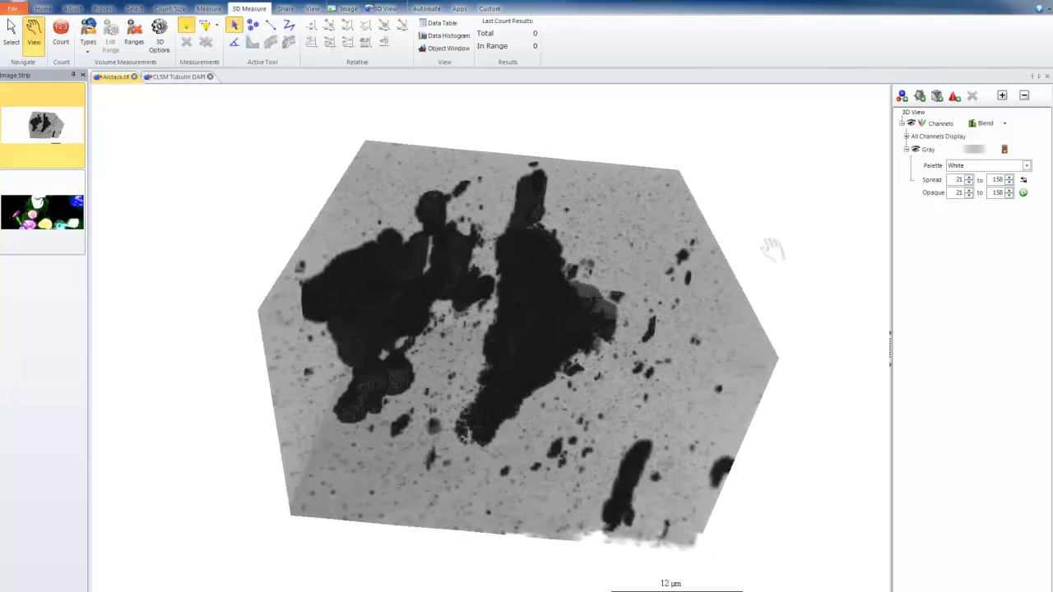
pyautogui.click(901, 96)
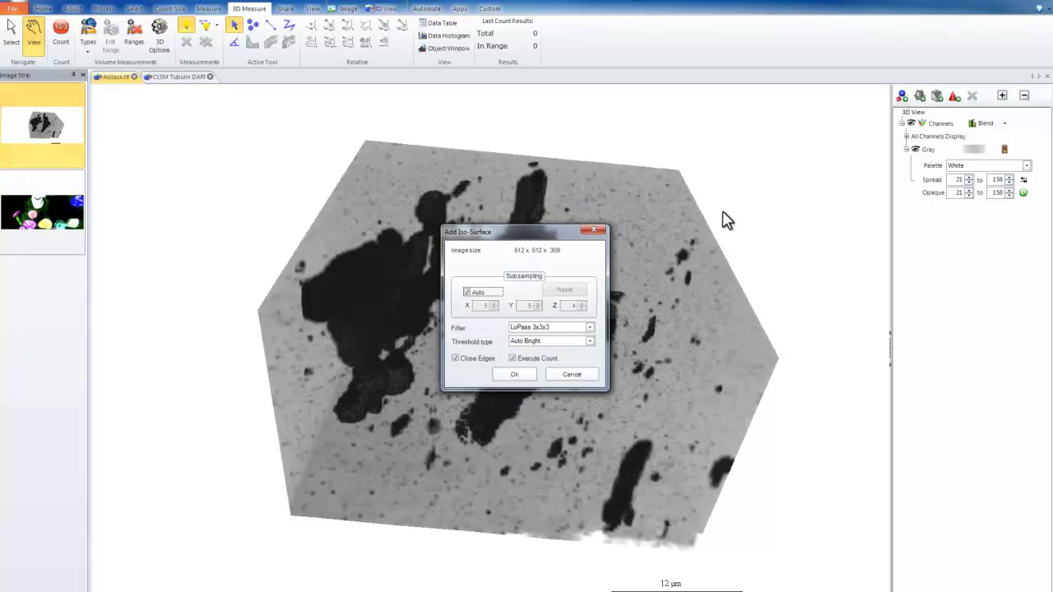
pyautogui.click(545, 342)
pyautogui.click(543, 353)
pyautogui.click(514, 359)
pyautogui.click(515, 376)
pyautogui.moveTo(559, 404)
pyautogui.mouseDown()
pyautogui.moveTo(439, 425)
pyautogui.moveTo(353, 395)
pyautogui.moveTo(395, 426)
pyautogui.moveTo(555, 399)
pyautogui.mouseUp()
pyautogui.click(934, 222)
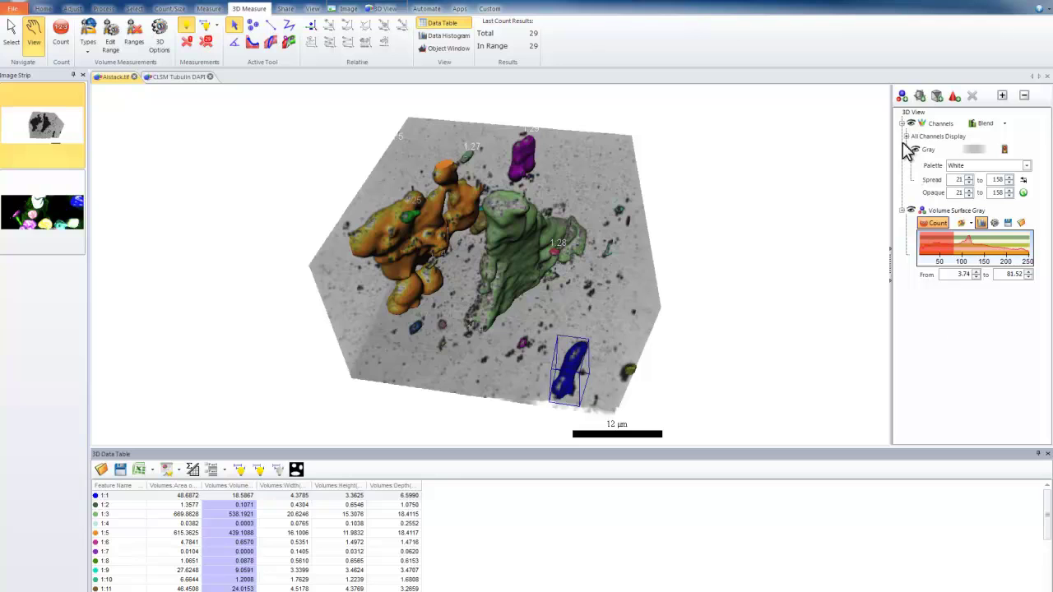
# Step: Add an oblique slice to the Alstack volume with handles and clipping enabled, and set its type to Transparent
pyautogui.click(937, 96)
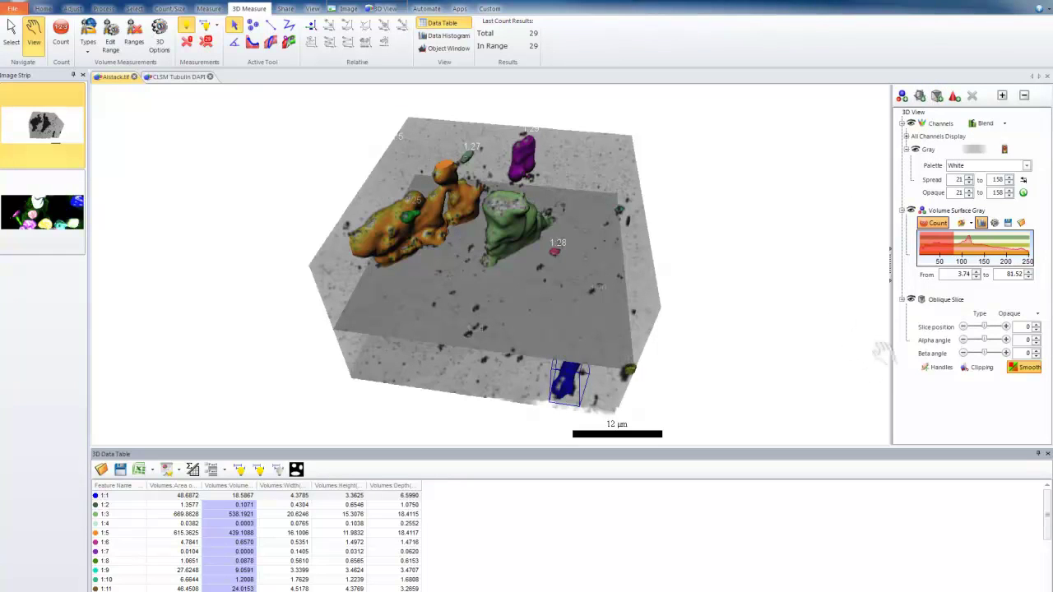
pyautogui.click(942, 368)
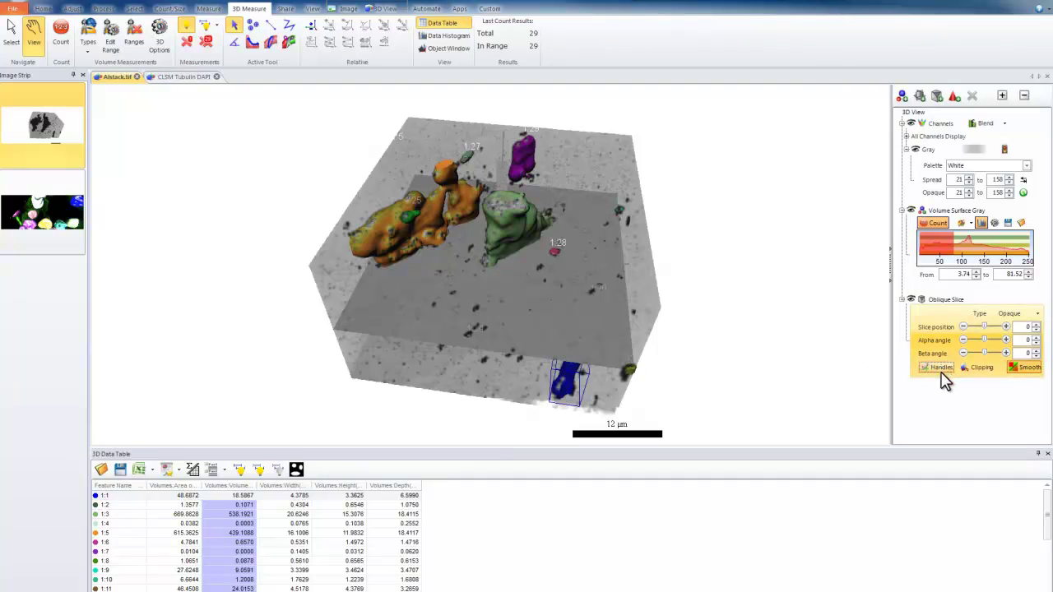
pyautogui.click(979, 368)
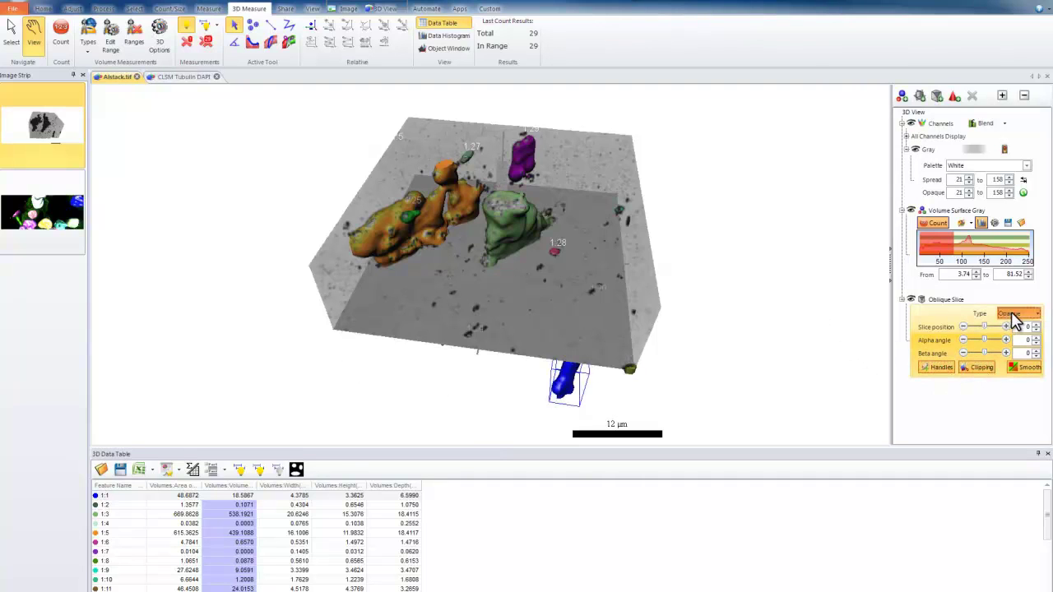
pyautogui.click(1018, 315)
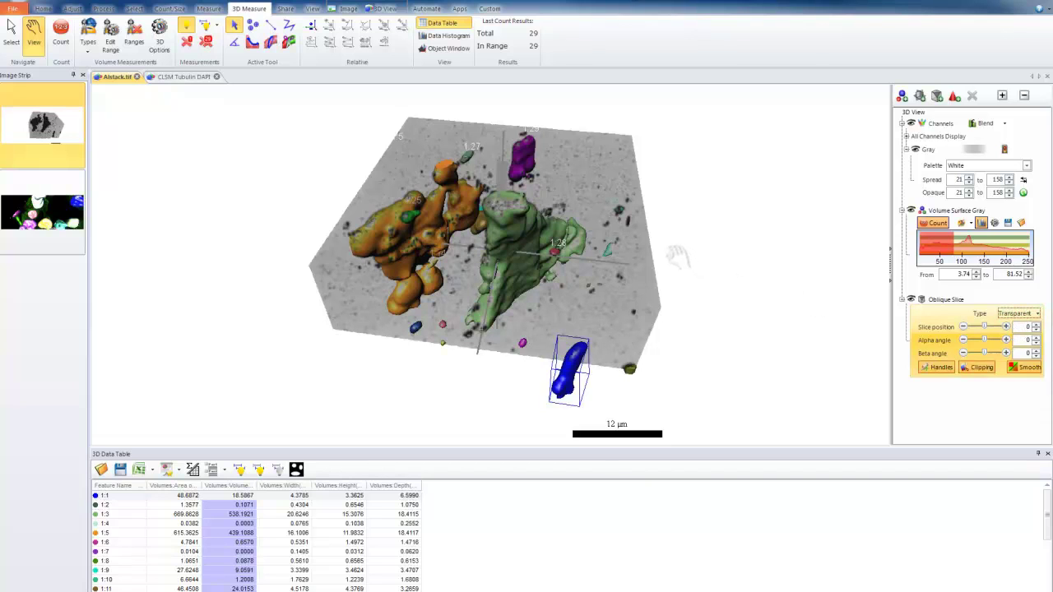
# Step: Tilt the oblique slice to about 124 alpha and -17 beta, and move it to a slice position of about -38
pyautogui.press('Escape')
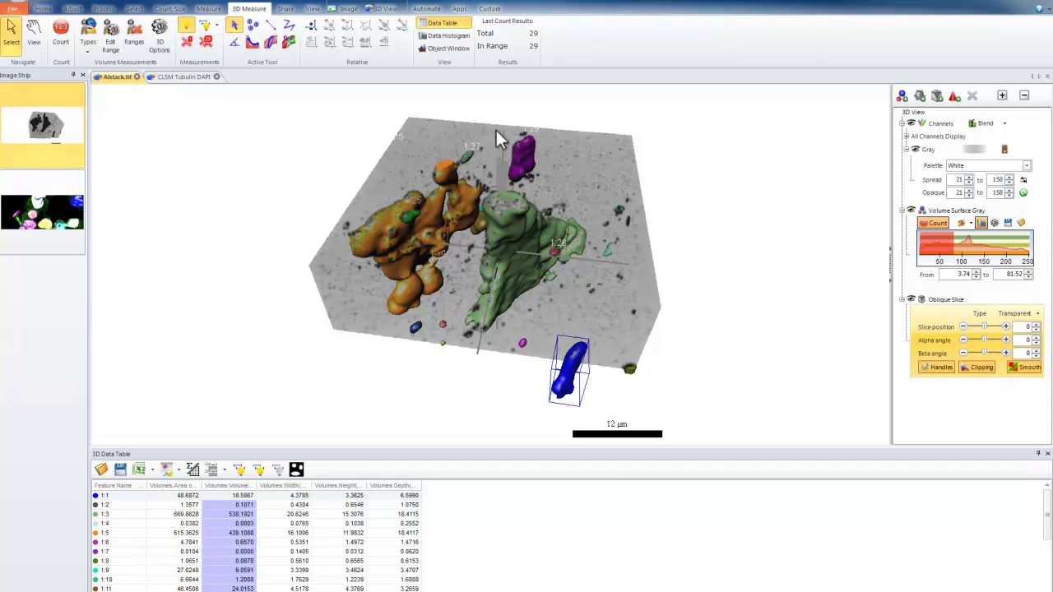
pyautogui.moveTo(473, 156); pyautogui.dragTo(195, 308)
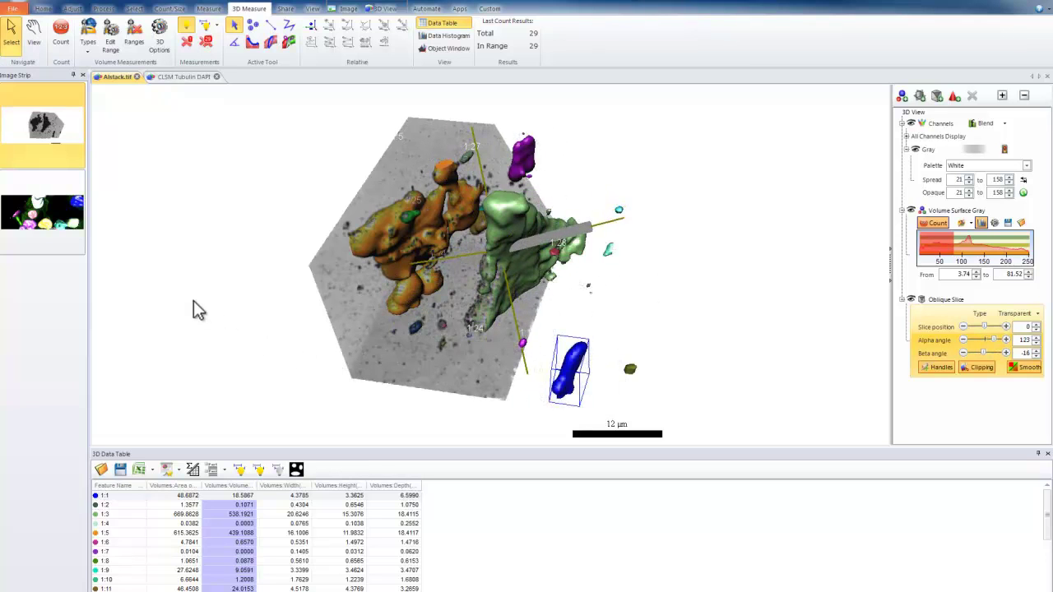
pyautogui.moveTo(574, 234); pyautogui.dragTo(607, 220)
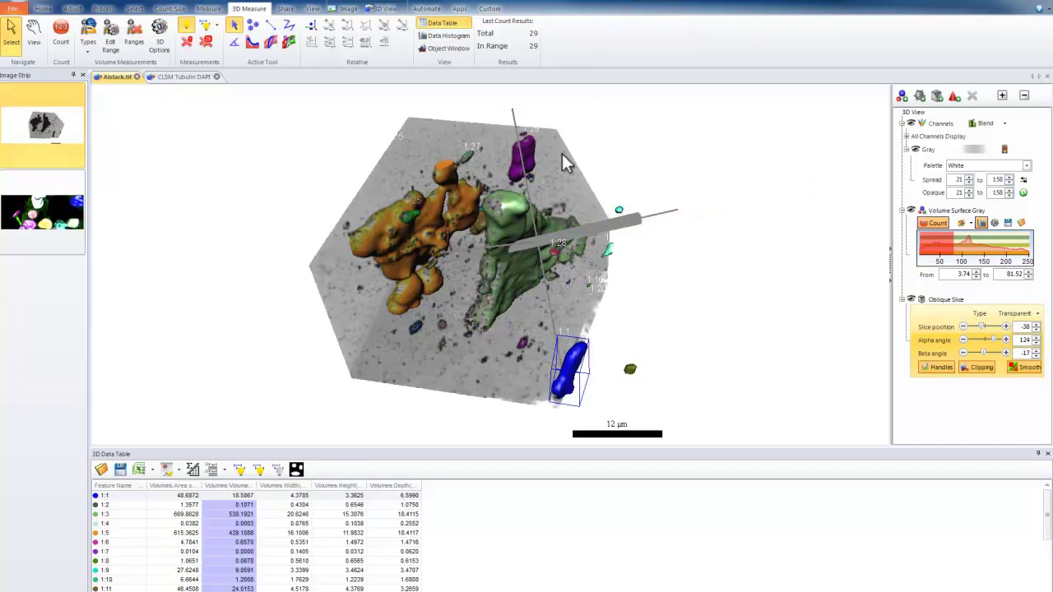
# Step: Open the choices for adding a camera position or an animation to the 3D view
pyautogui.click(383, 9)
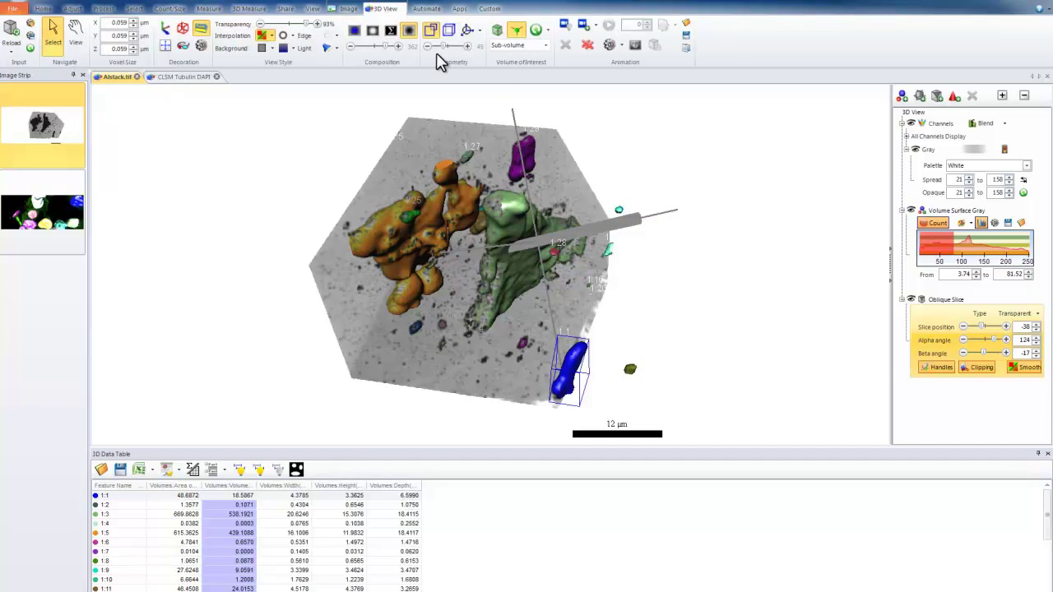
pyautogui.click(596, 25)
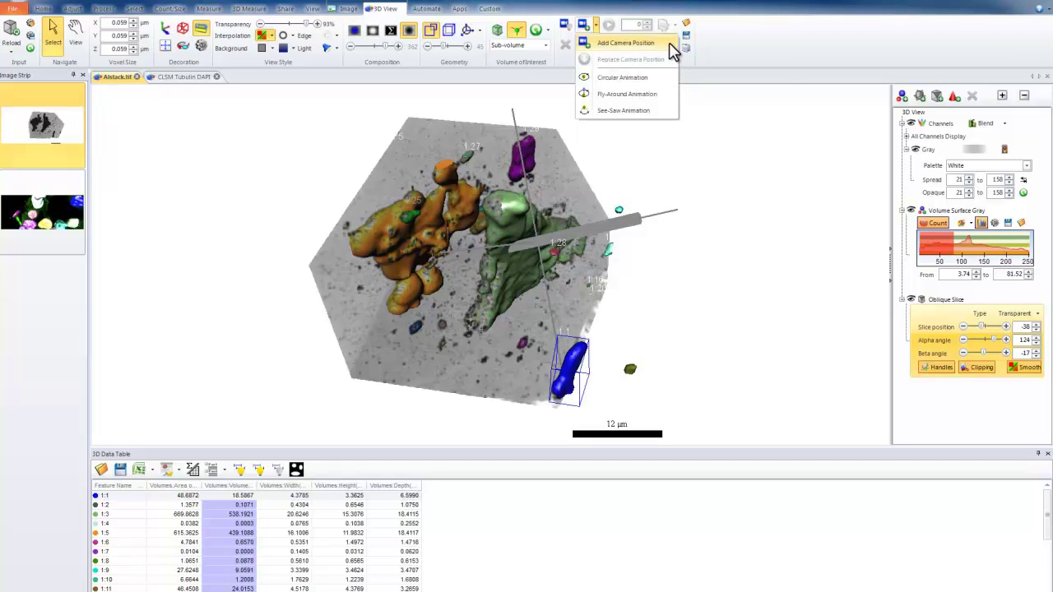